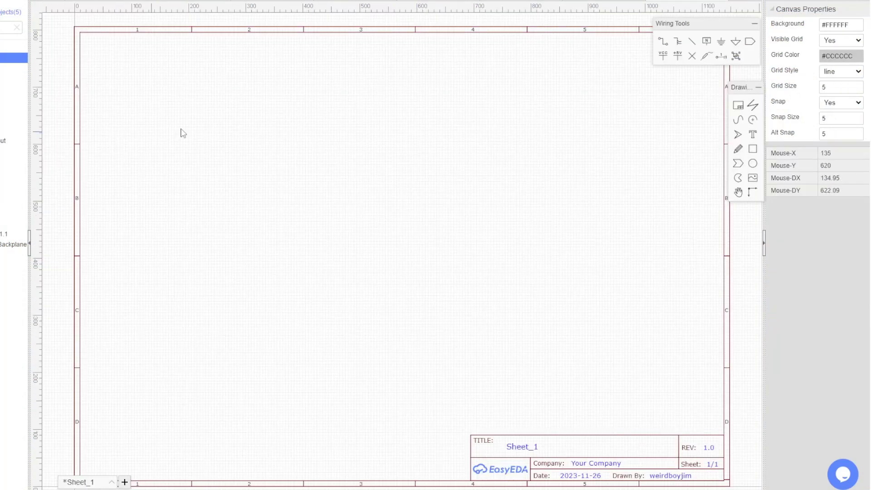
# - Save the new schematic and rename it IOPeripheral
pyautogui.hotkey('ctrl', 's')
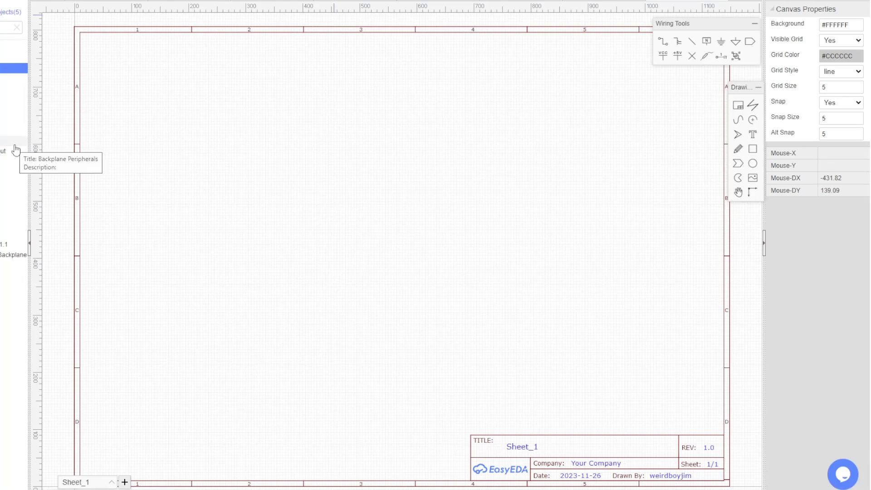
pyautogui.rightClick(15, 140)
pyautogui.click(32, 154)
pyautogui.write('IOPeri')
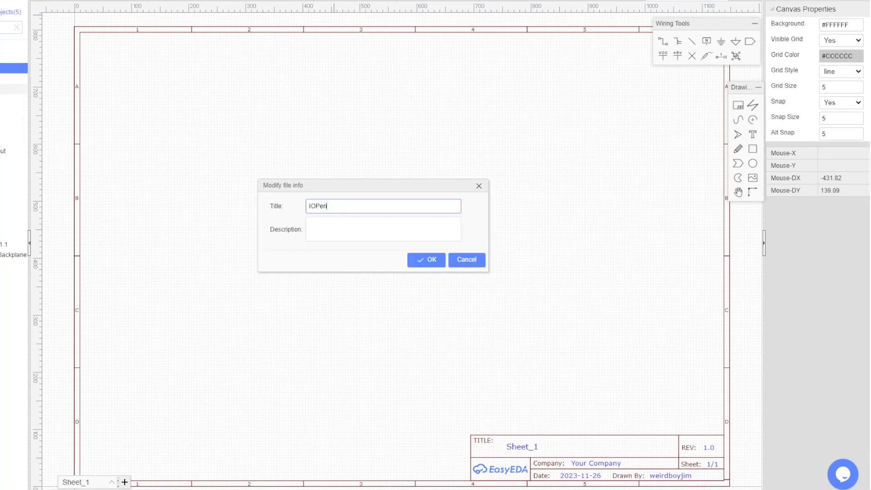
pyautogui.write('pheral')
pyautogui.click(427, 262)
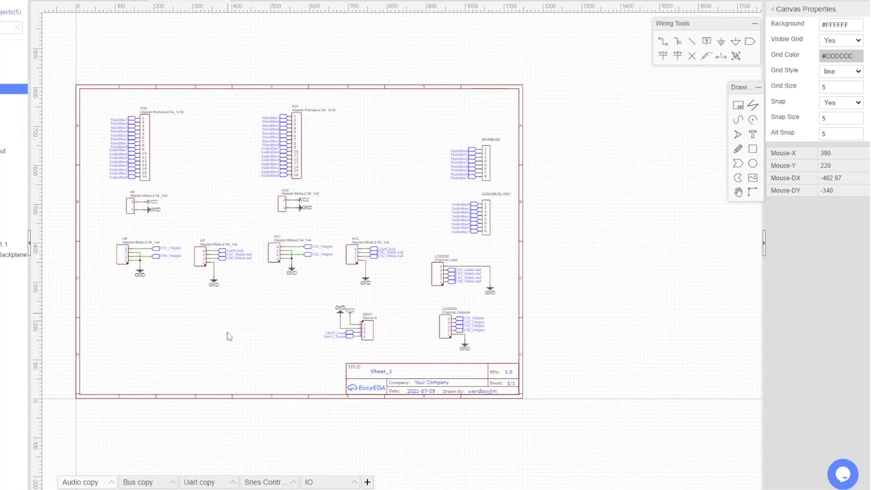
# - Copy the connectors from the backplane schematic's IO sheet into IOPeripheral and arrange them in a column along the sheet's left edge
pyautogui.scroll(3, 289, 136)
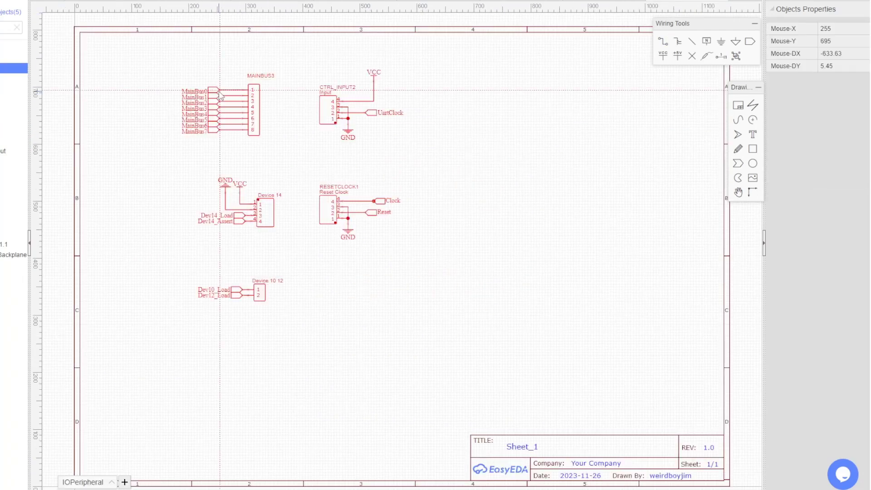
pyautogui.click(394, 266)
pyautogui.moveTo(395, 267); pyautogui.dragTo(234, 64)
pyautogui.moveTo(253, 109); pyautogui.dragTo(120, 350)
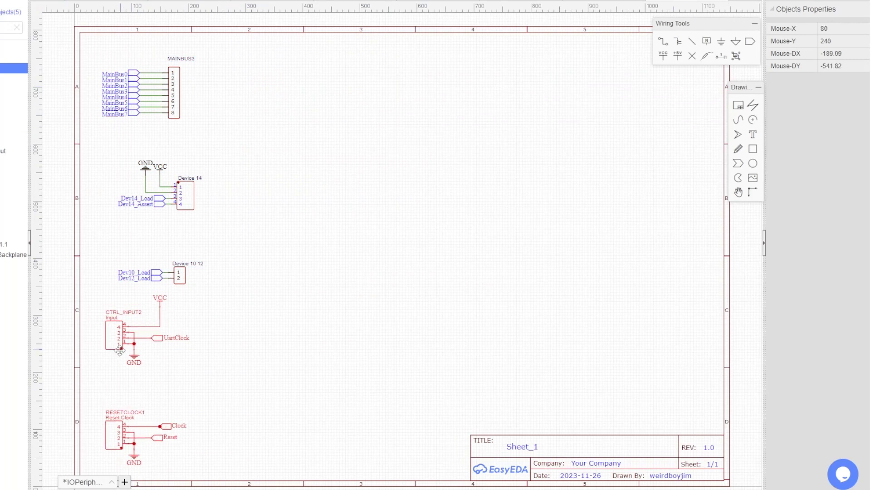
pyautogui.click(201, 312)
pyautogui.moveTo(136, 272); pyautogui.dragTo(116, 249)
# - Save the schematic and convert it to a PCB without checking the unfinished nets
pyautogui.hotkey('ctrl', 's')
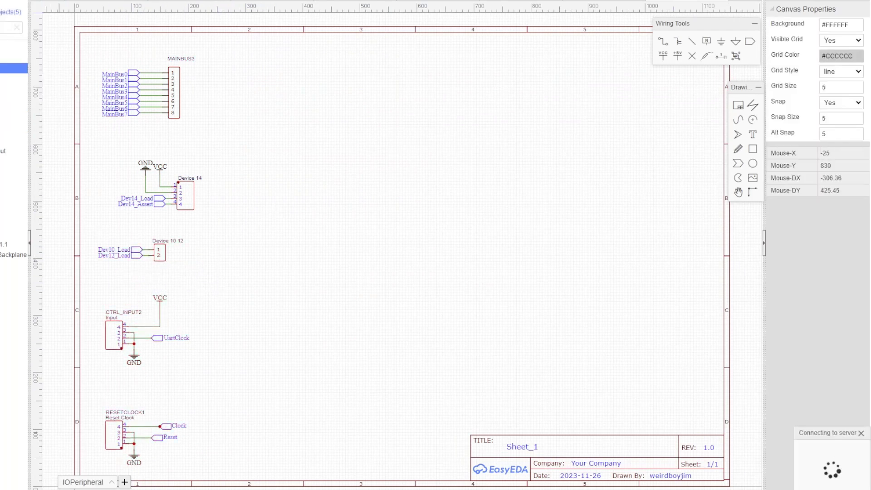
pyautogui.click(413, 244)
pyautogui.click(441, 303)
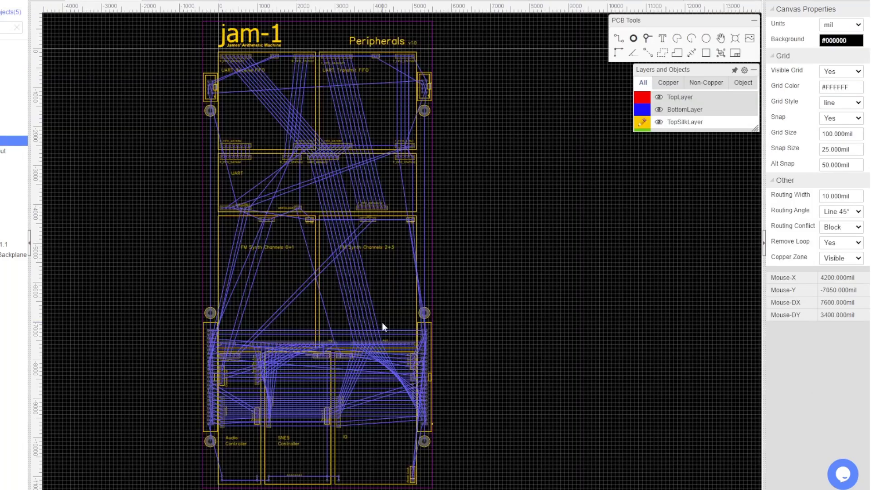
# - Copy the IO section with its headers from the Peripherals backplane layout and paste it at the new PCB's origin
pyautogui.scroll(3, 389, 279)
pyautogui.hotkey('ctrl', 'a')
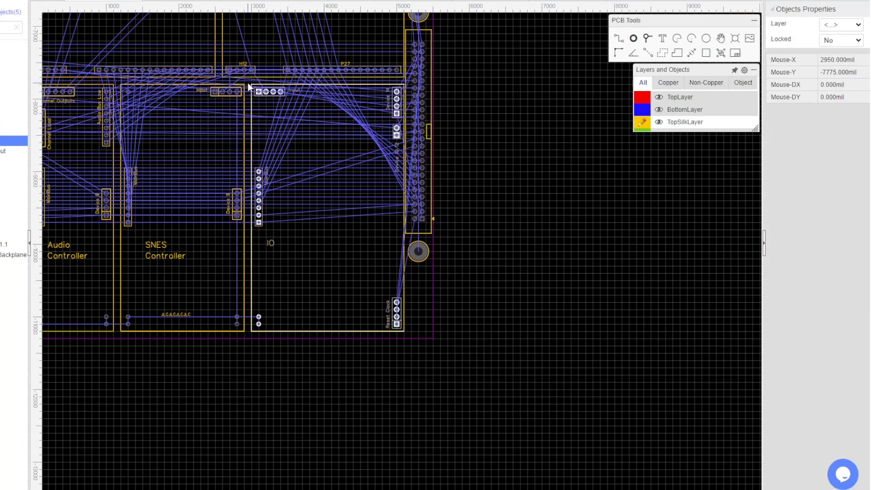
pyautogui.scroll(5, 252, 88)
pyautogui.hotkey('ctrl', 'c')
pyautogui.click(253, 88)
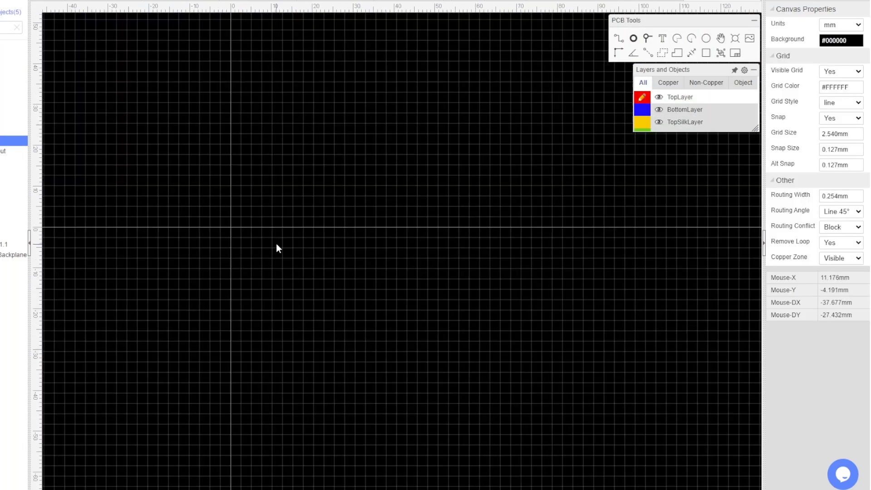
pyautogui.hotkey('ctrl', 'v')
pyautogui.click(232, 227)
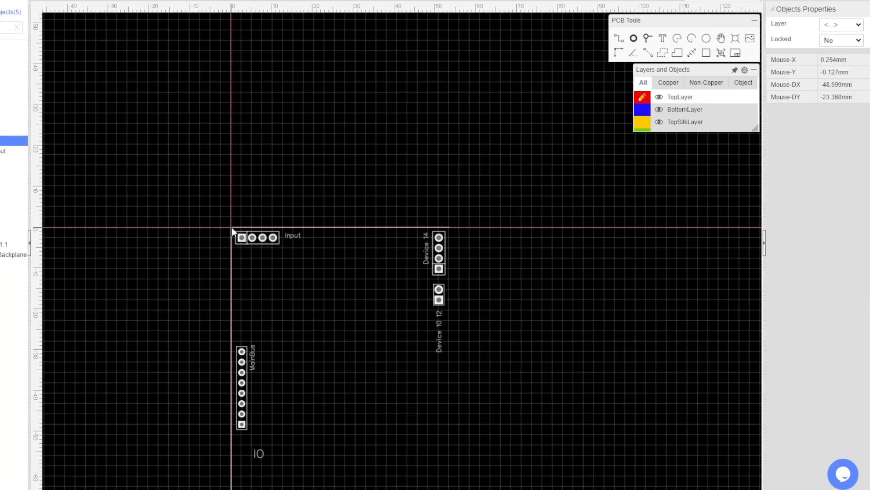
# - Try to move and reshape the generated board outline to fit the IO section's upper-left corner
pyautogui.scroll(2, 200, 211)
pyautogui.click(424, 170)
pyautogui.scroll(-2, 418, 115)
pyautogui.moveTo(418, 115); pyautogui.dragTo(368, 389)
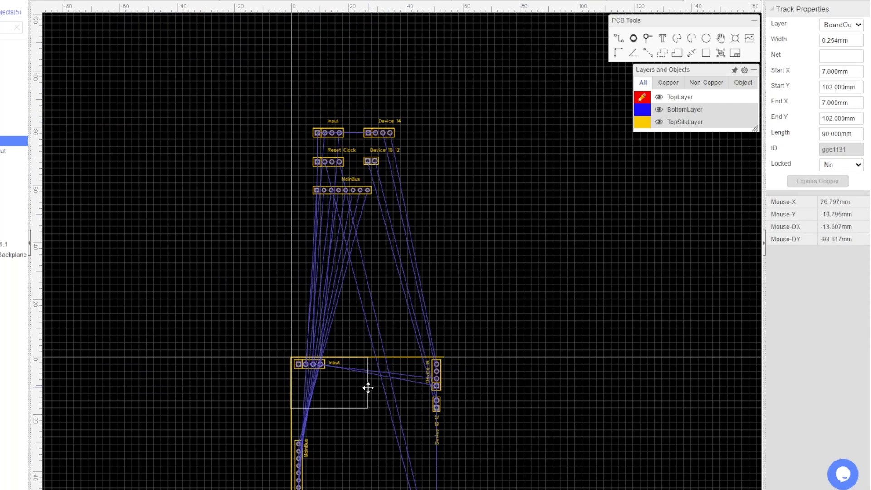
pyautogui.scroll(5, 368, 389)
pyautogui.moveTo(283, 169); pyautogui.dragTo(213, 169)
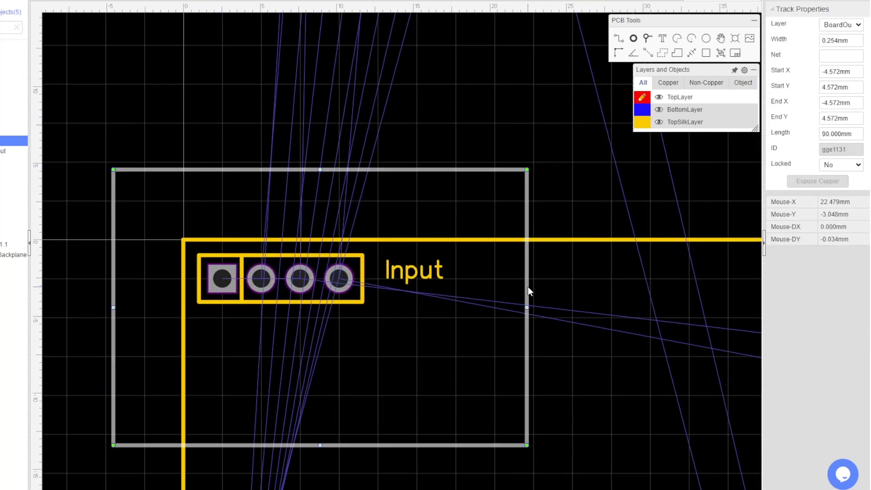
pyautogui.moveTo(463, 169); pyautogui.dragTo(138, 171)
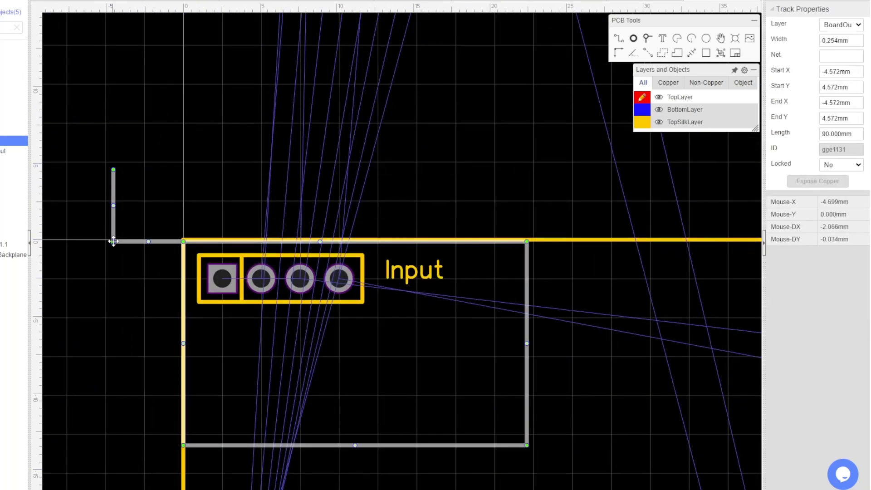
pyautogui.moveTo(108, 243); pyautogui.dragTo(113, 240)
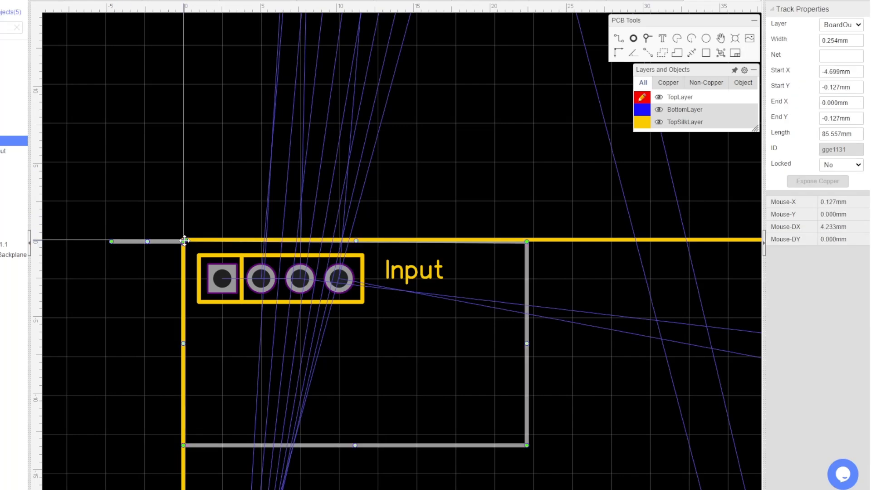
# - Delete the generated board outline
pyautogui.scroll(3, 303, 282)
pyautogui.click(303, 282)
pyautogui.scroll(-5, 303, 282)
pyautogui.scroll(3, 321, 210)
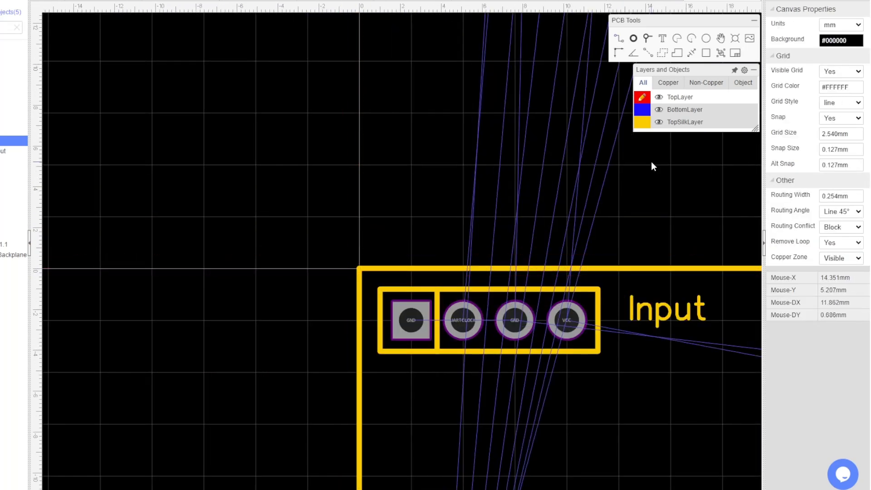
# - Set the PCB canvas units to mil and the snap size to 50 mil
pyautogui.click(841, 24)
pyautogui.click(837, 41)
pyautogui.click(855, 149)
pyautogui.write('50')
pyautogui.press('Return')
# - Draw a rectangular board outline along the IO section's border and bring the generated headers inside it
pyautogui.scroll(-10, 292, 179)
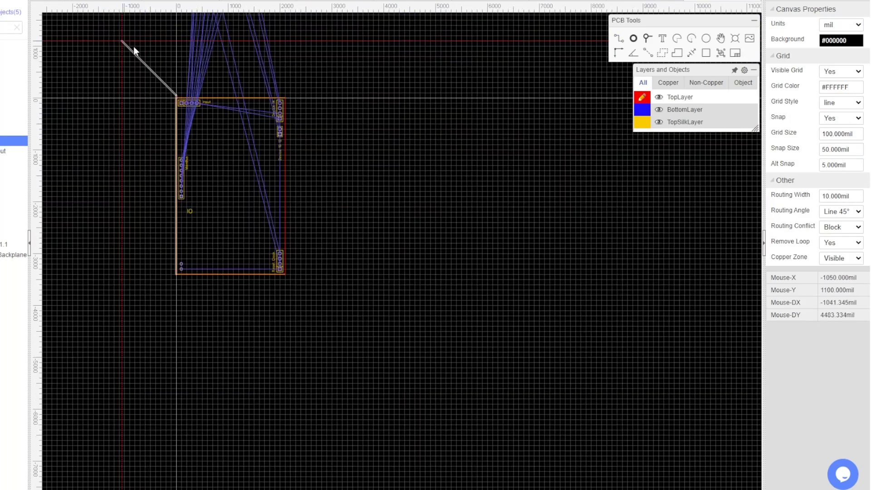
pyautogui.scroll(5, 134, 51)
pyautogui.click(451, 234)
pyautogui.scroll(-3, 451, 257)
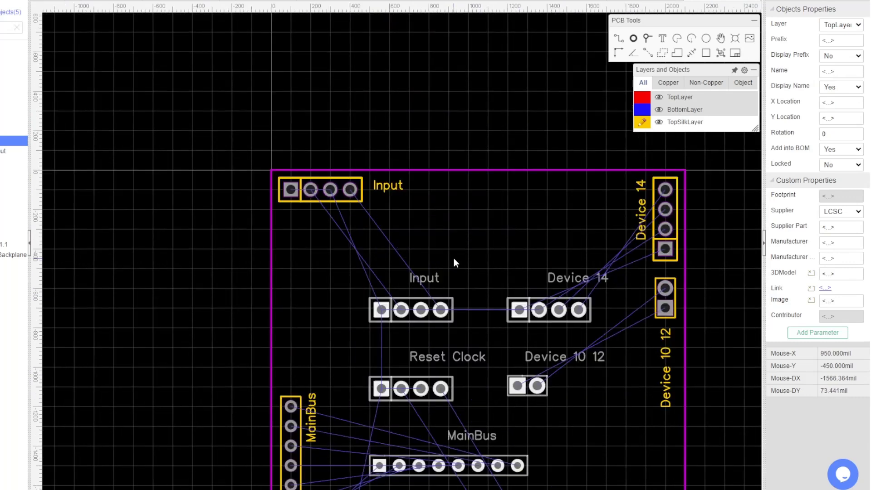
# - Move the generated Input, Device 14 and Device 10 12 headers onto their matching copied footprints, rotating the vertical ones
pyautogui.moveTo(411, 310); pyautogui.dragTo(327, 190)
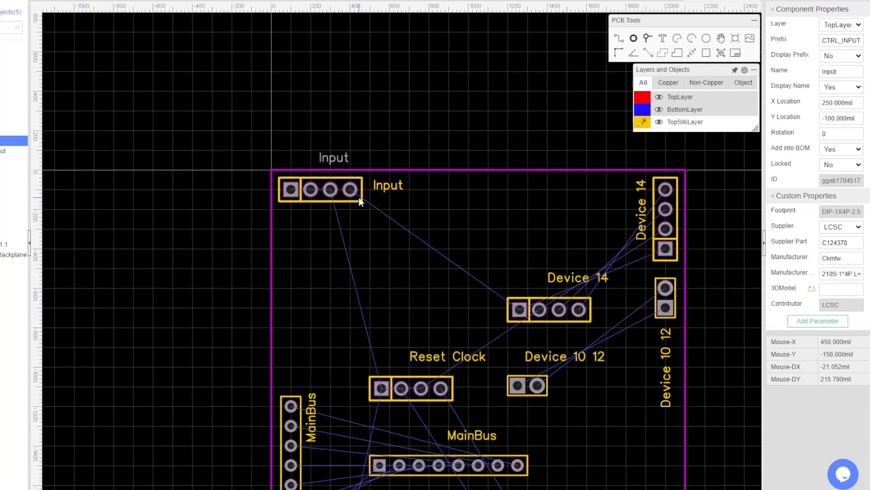
pyautogui.click(644, 234)
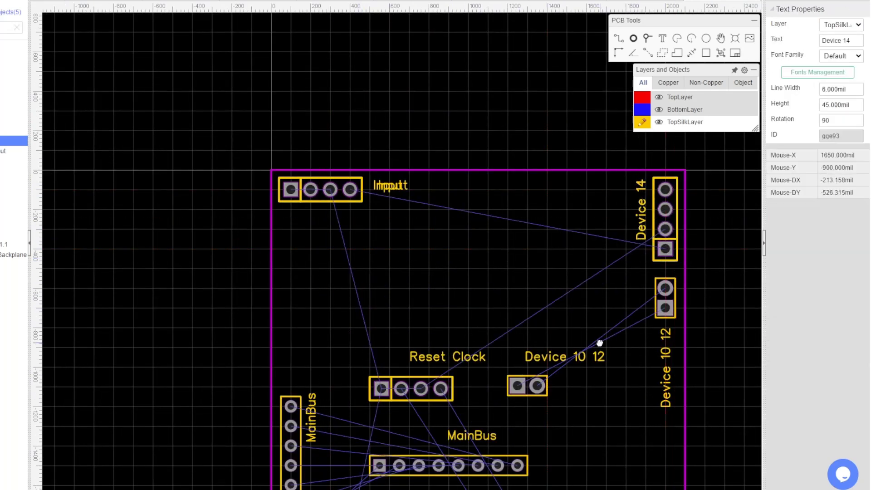
pyautogui.moveTo(600, 344); pyautogui.dragTo(560, 289)
pyautogui.click(506, 291)
pyautogui.press('space')
pyautogui.moveTo(506, 291); pyautogui.dragTo(663, 214)
pyautogui.moveTo(617, 183); pyautogui.dragTo(644, 275)
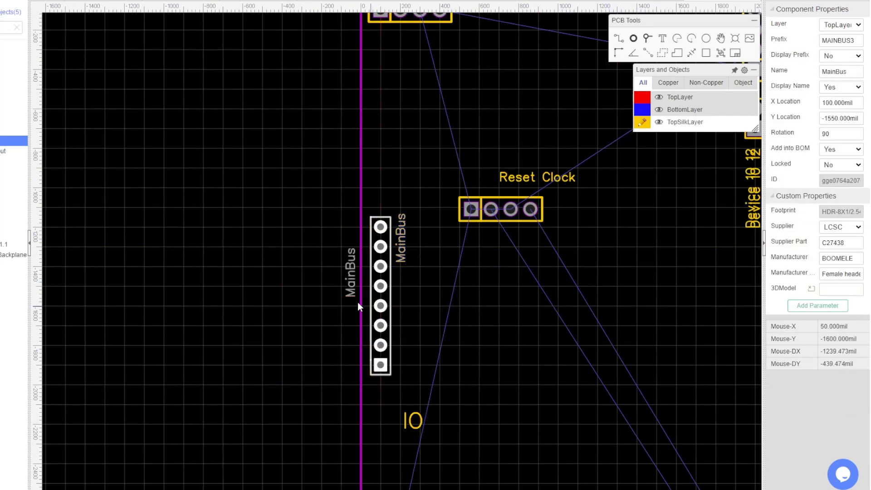
# - Align the generated MainBus and Reset Clock headers with their matching copied footprints
pyautogui.scroll(-5, 494, 303)
pyautogui.scroll(5, 554, 355)
pyautogui.click(554, 355)
pyautogui.scroll(-5, 554, 355)
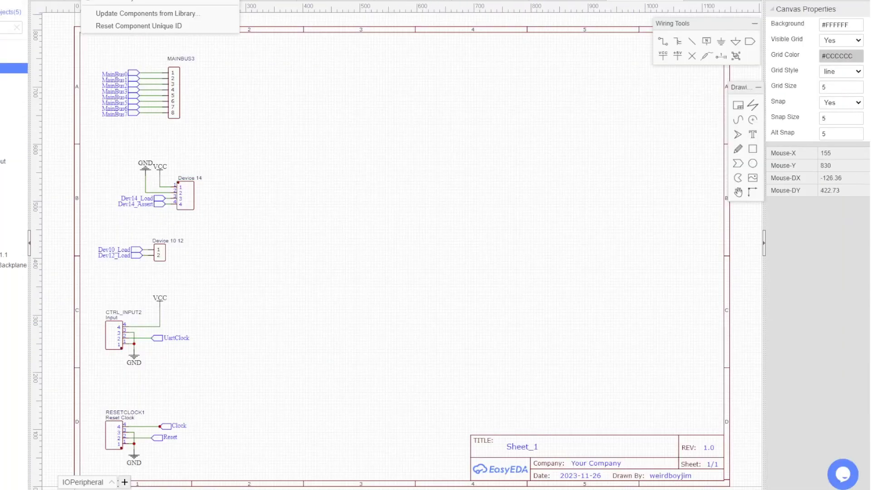
# - Update the PCB from the IOPeripheral schematic, continuing without the net check
pyautogui.click(136, 3)
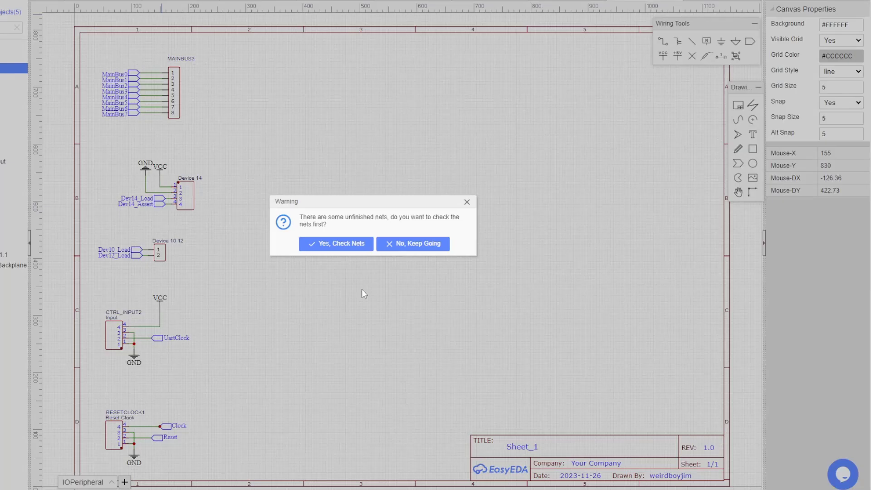
pyautogui.click(405, 244)
pyautogui.click(558, 363)
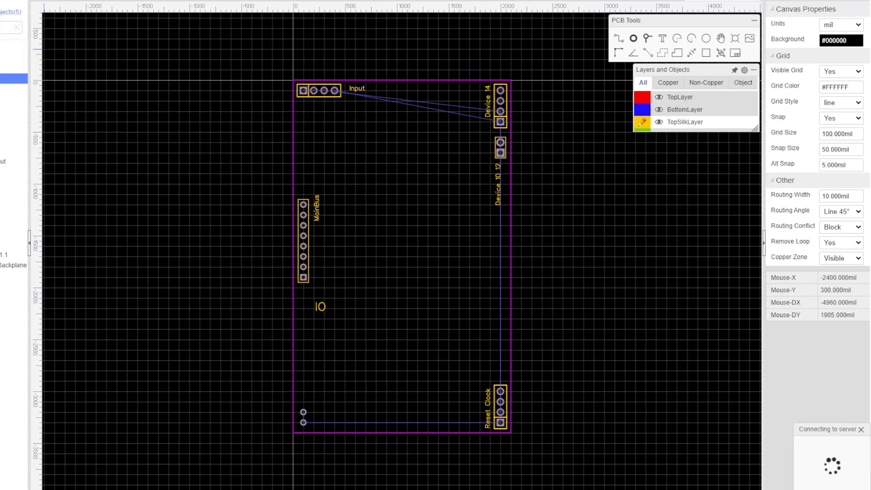
# - Paste a copied OSC1 oscillator onto the board below the Input header and save the PCB
pyautogui.click(5, 266)
pyautogui.hotkey('ctrl', 'c')
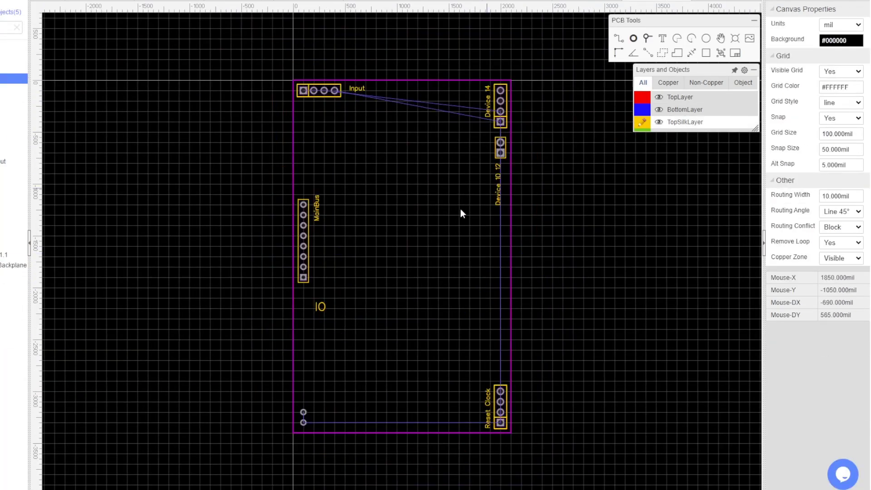
pyautogui.hotkey('ctrl', 'v')
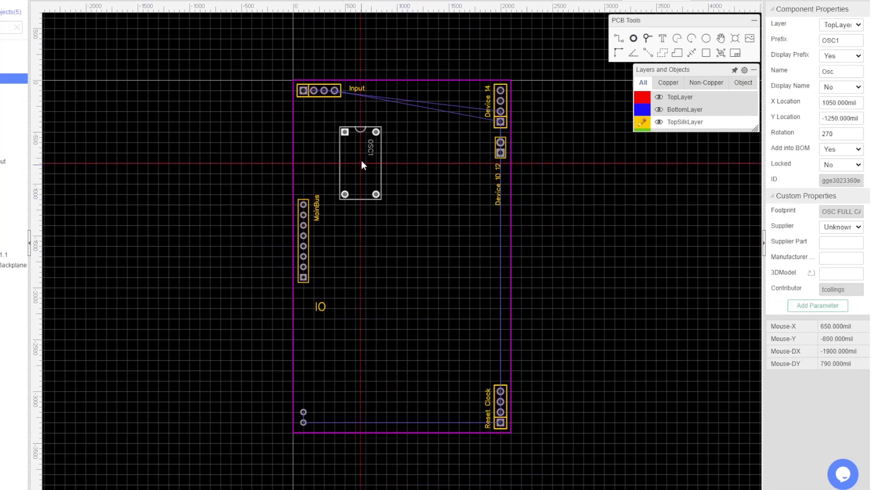
pyautogui.click(367, 178)
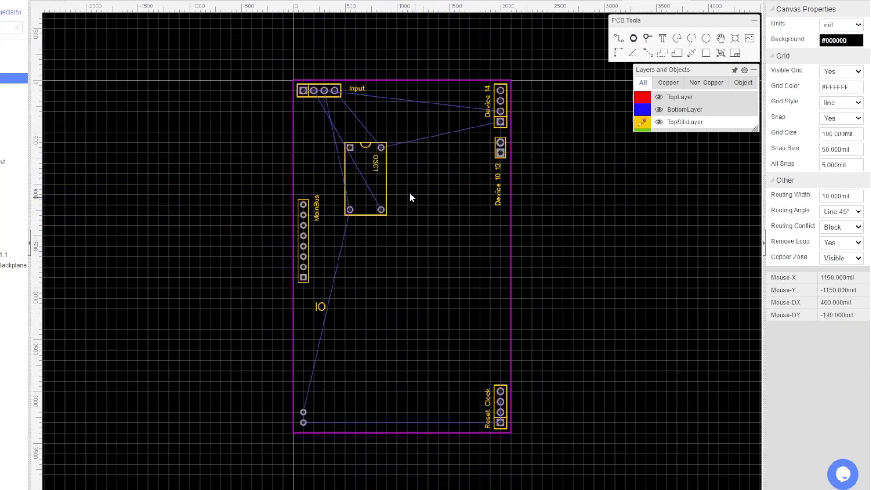
pyautogui.hotkey('ctrl', 's')
# - Place a second MainBus header near the board's middle and turn both it and OSC1 horizontal
pyautogui.click(495, 327)
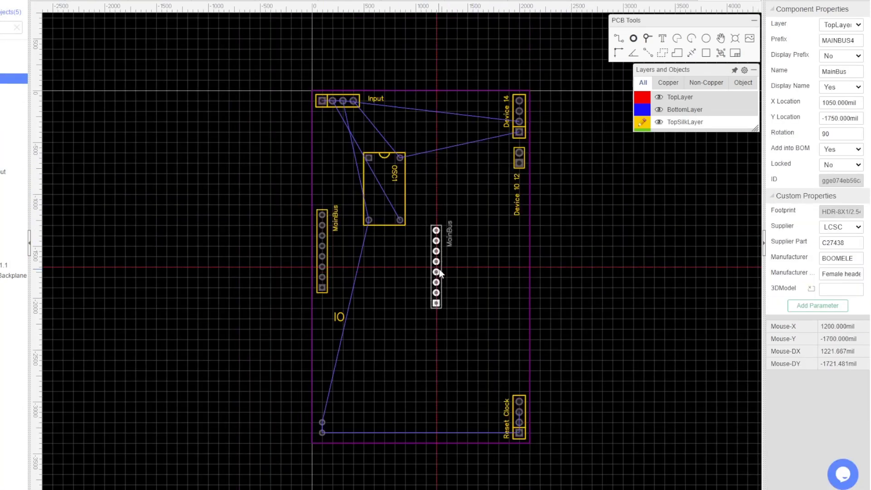
pyautogui.scroll(5, 440, 269)
pyautogui.scroll(-5, 298, 148)
pyautogui.moveTo(381, 97); pyautogui.dragTo(410, 93)
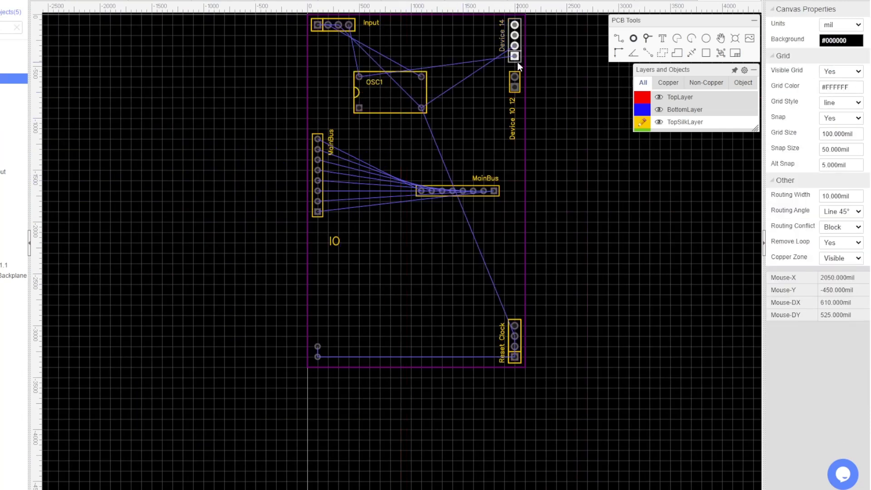
# - Place second Device 14 and Device 10 12 headers horizontally below the new MainBus header
pyautogui.click(518, 62)
pyautogui.keyDown('ctrl'); pyautogui.click(515, 77); pyautogui.keyUp('ctrl')
pyautogui.press('space')
pyautogui.moveTo(516, 78); pyautogui.dragTo(482, 225)
# - Place a second Reset Clock header horizontally below the new Device 14 header
pyautogui.scroll(2, 481, 215)
pyautogui.click(504, 295)
pyautogui.moveTo(527, 371); pyautogui.dragTo(483, 259)
pyautogui.press('space')
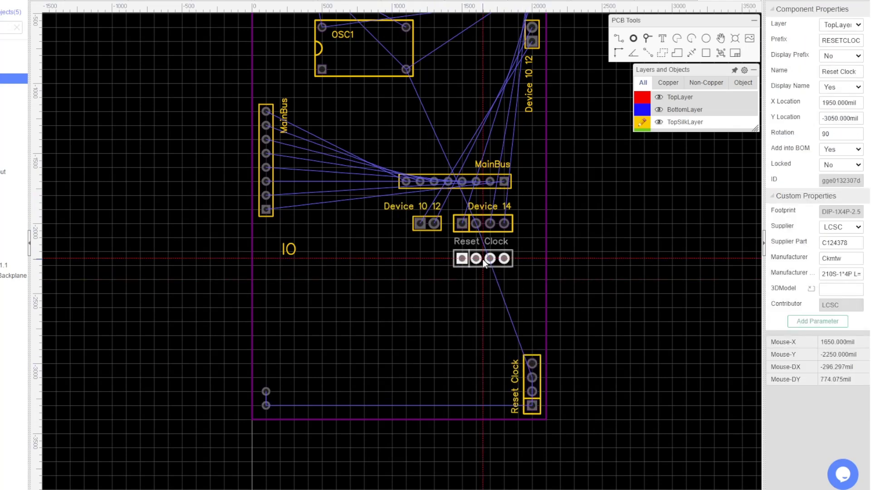
# - Place a second Input header beside the new Reset Clock header, in the same row
pyautogui.scroll(-3, 482, 260)
pyautogui.scroll(4, 449, 366)
pyautogui.moveTo(334, 72); pyautogui.dragTo(449, 317)
pyautogui.scroll(-2, 449, 317)
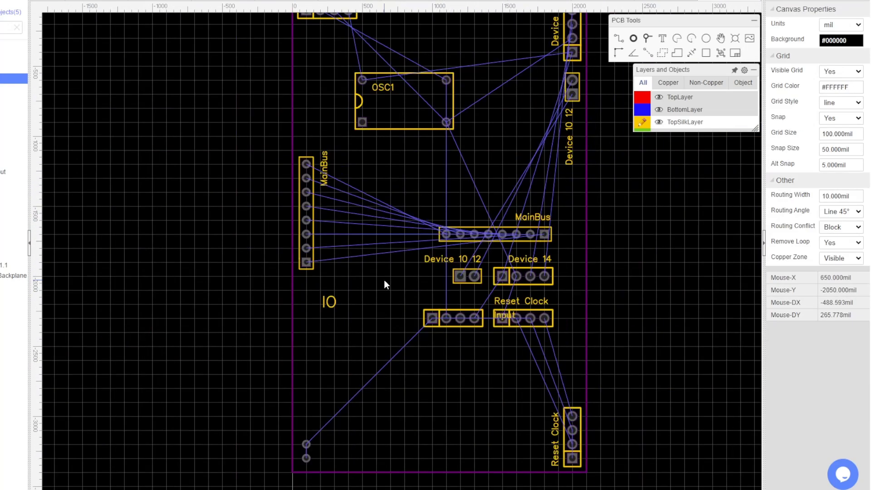
pyautogui.scroll(-1, 383, 280)
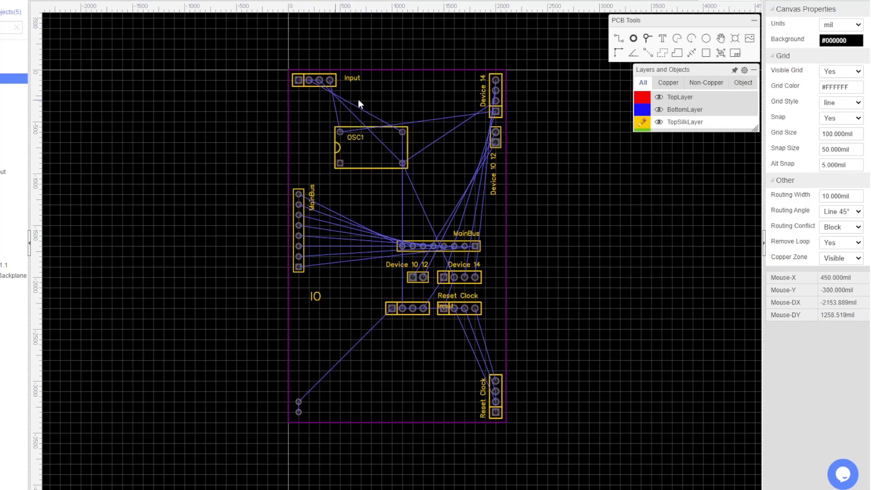
pyautogui.moveTo(350, 195); pyautogui.dragTo(485, 344)
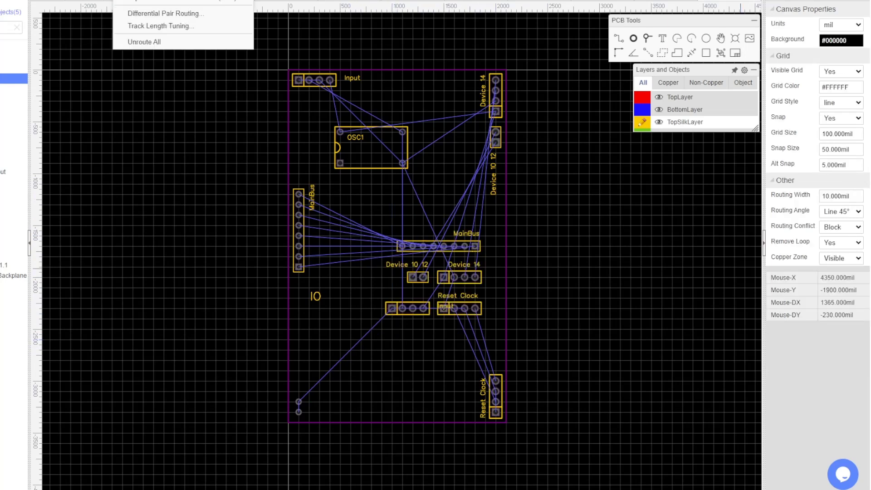
# - Auto-route all connections on the board
pyautogui.click(137, 39)
pyautogui.click(488, 358)
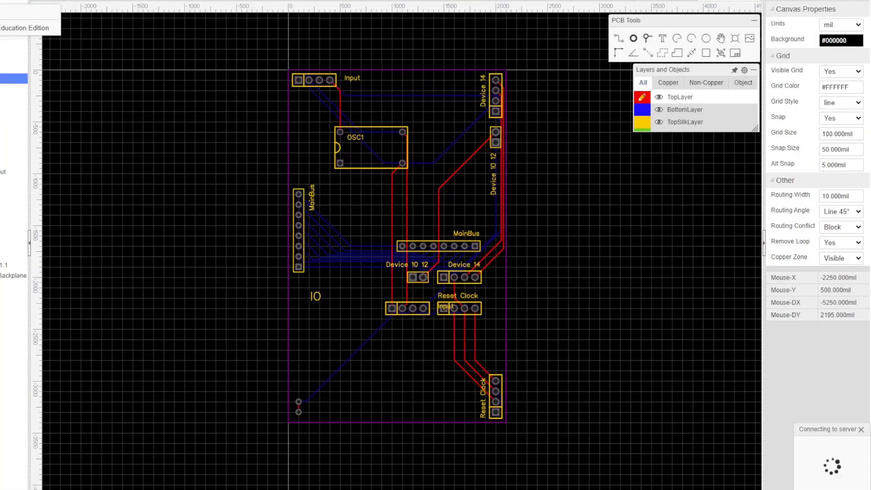
# - Open the PCB fabrication file (Gerber) generation for the routed board
pyautogui.click(27, 3)
pyautogui.click(36, 84)
pyautogui.click(424, 243)
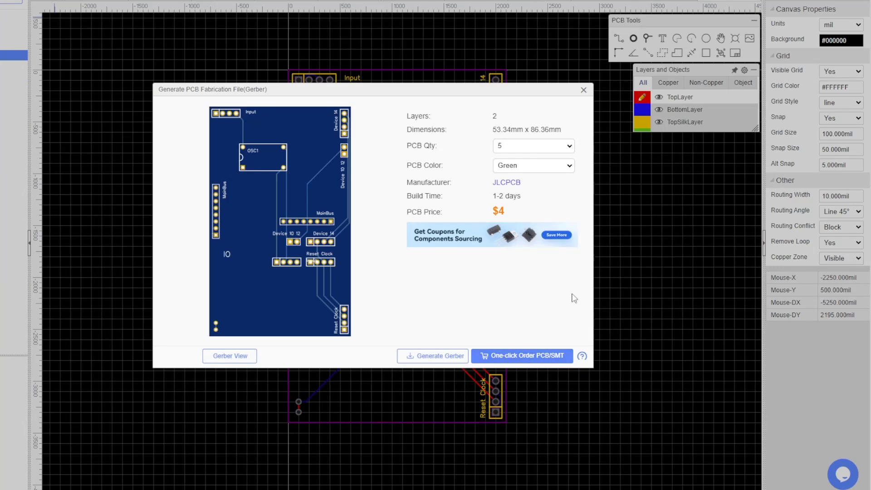
# - Set the PCB color to Purple and start a one-click PCB order with JLCPCB
pyautogui.click(570, 166)
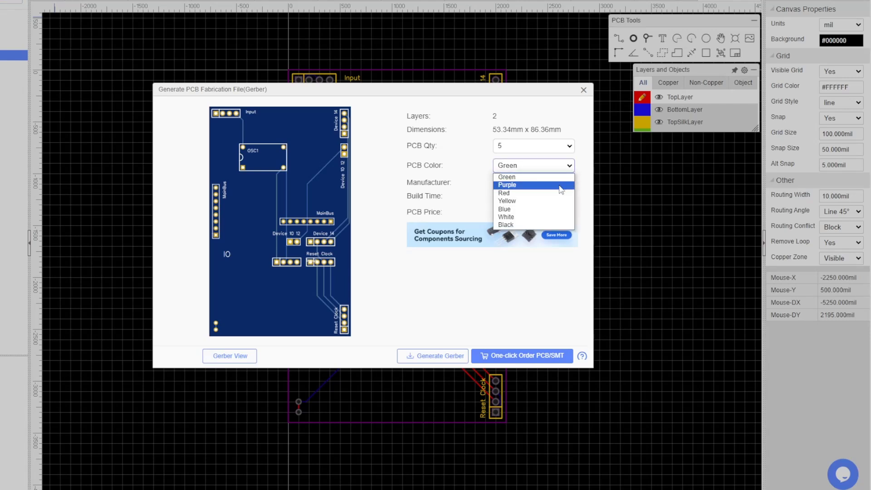
pyautogui.click(562, 185)
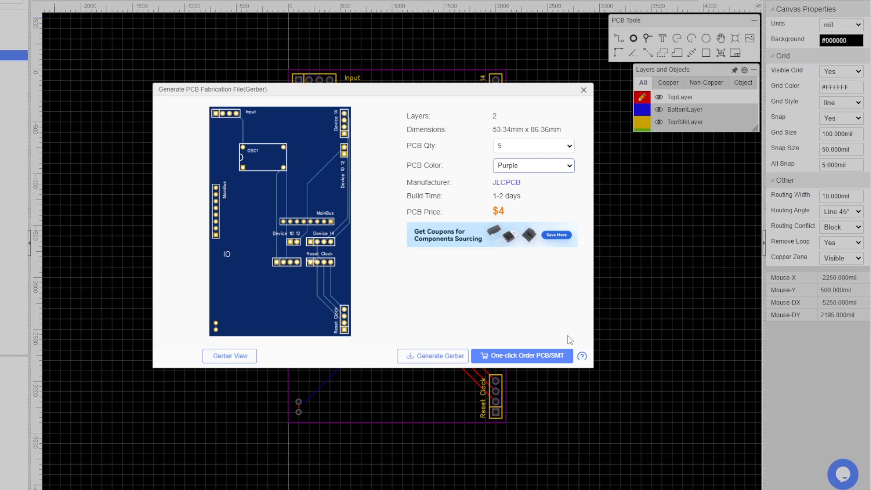
pyautogui.click(522, 361)
pyautogui.click(349, 244)
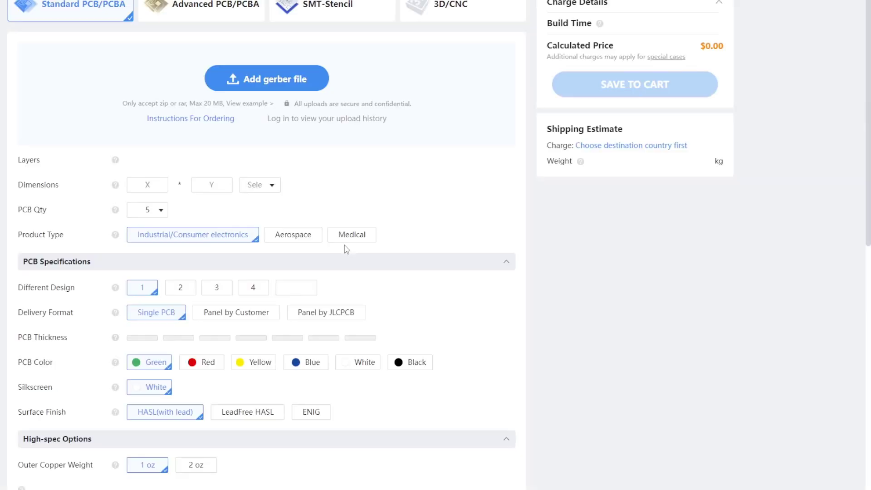